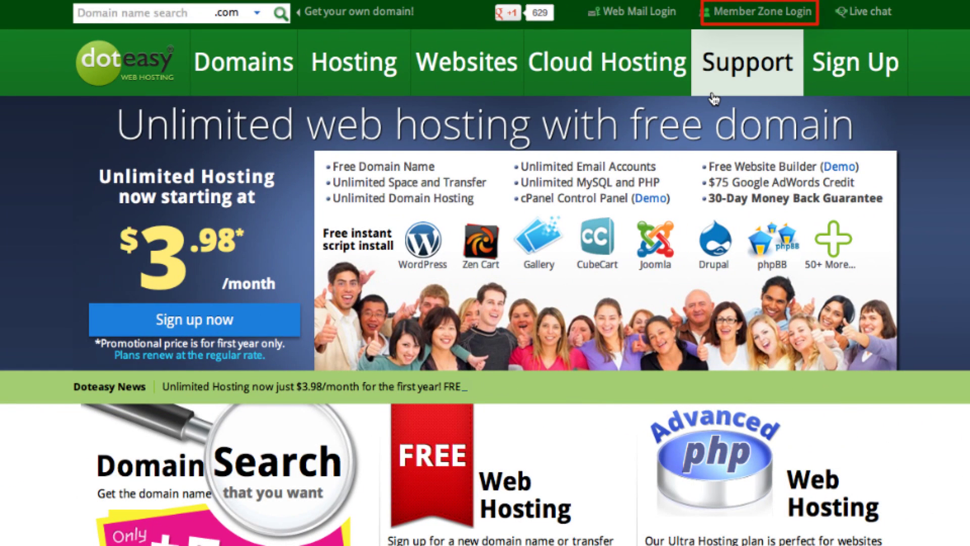
# Sign in to the Doteasy Member Zone with the hosting member ID and password, past the billing notice.
pyautogui.click(753, 14)
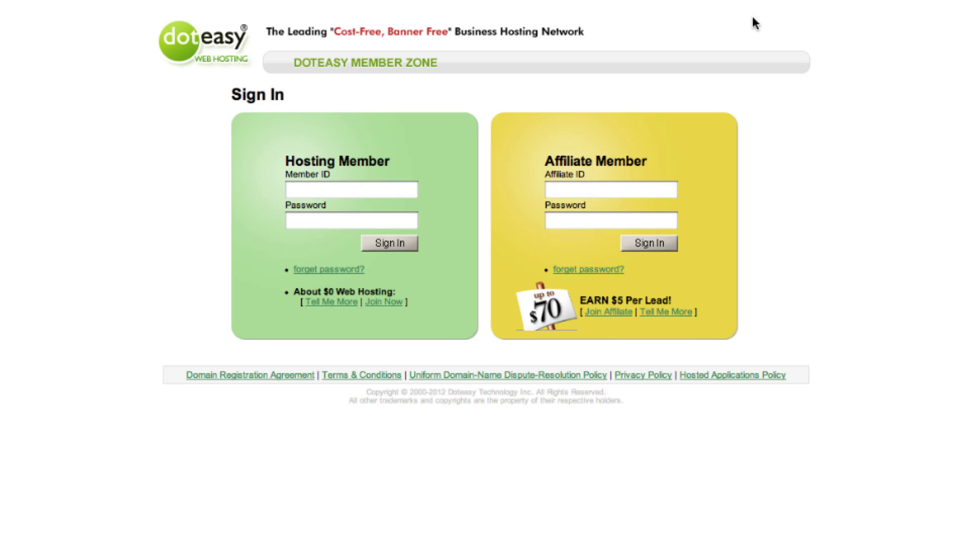
pyautogui.click(333, 182)
pyautogui.write('s')
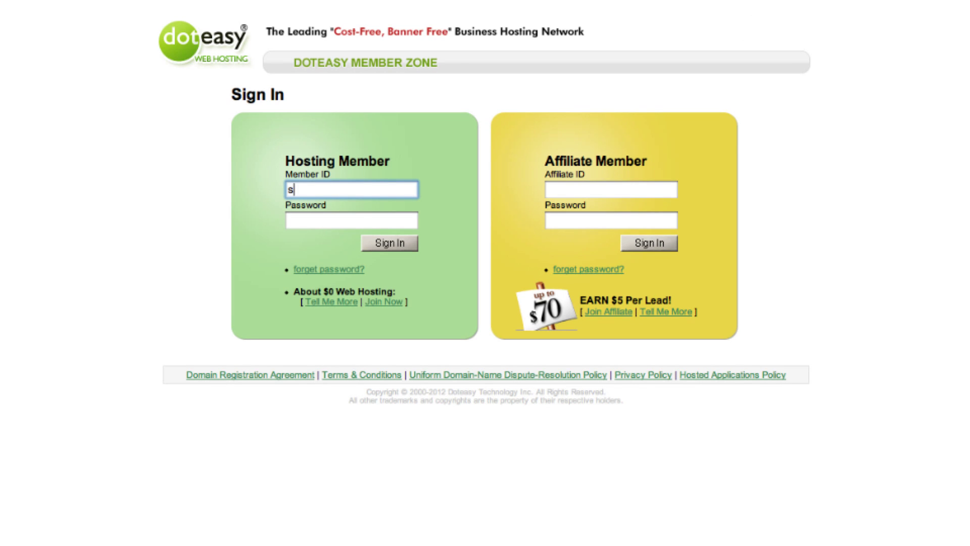
pyautogui.write('ampledomain')
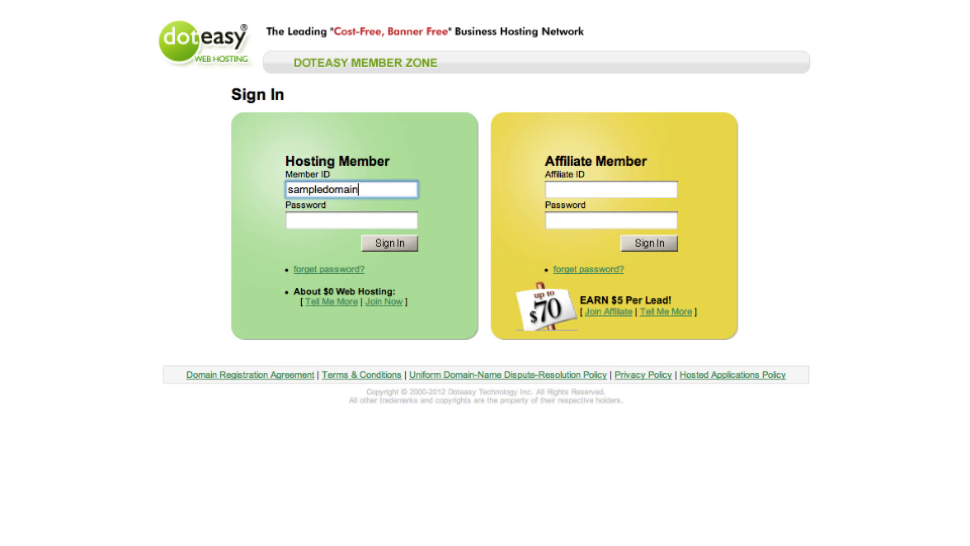
pyautogui.press('Tab')
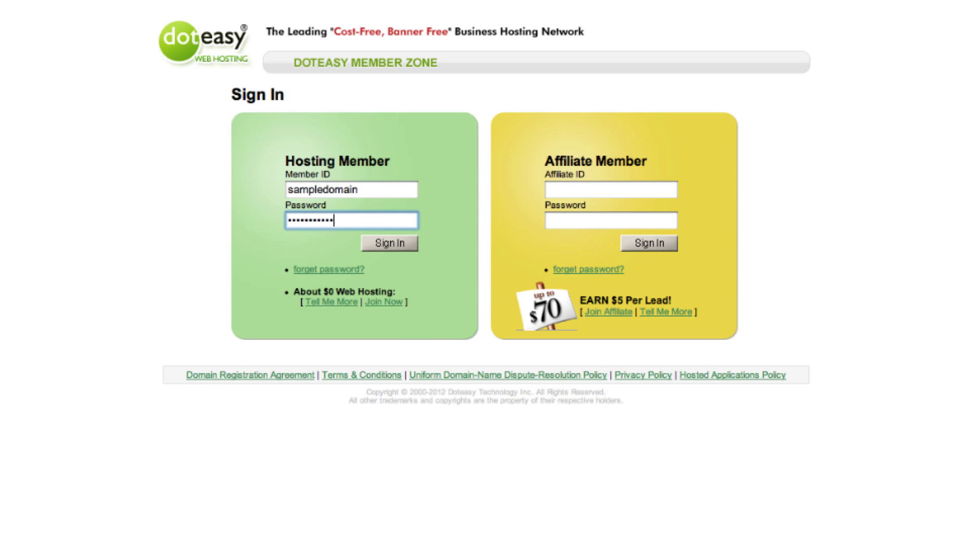
pyautogui.press('Return')
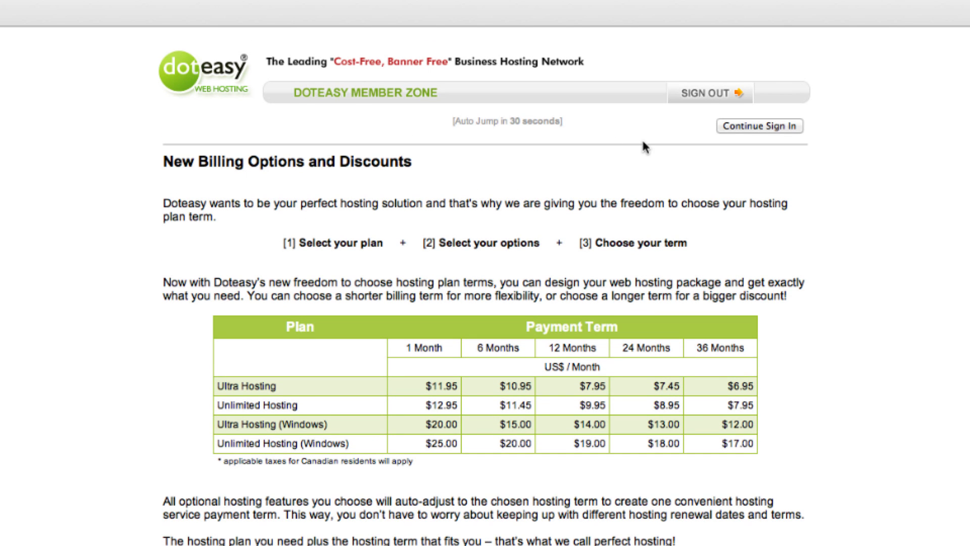
pyautogui.click(745, 128)
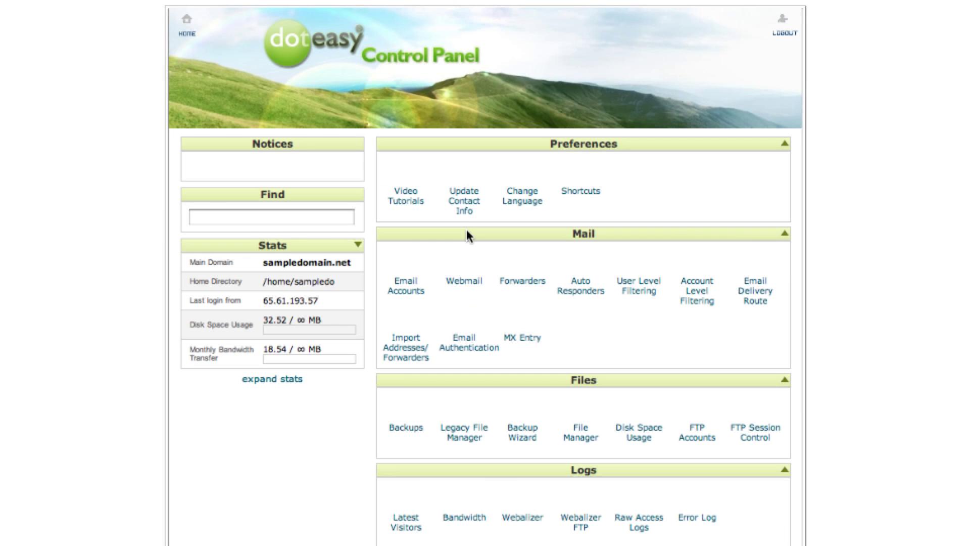
pyautogui.scroll(-5, 826, 326)
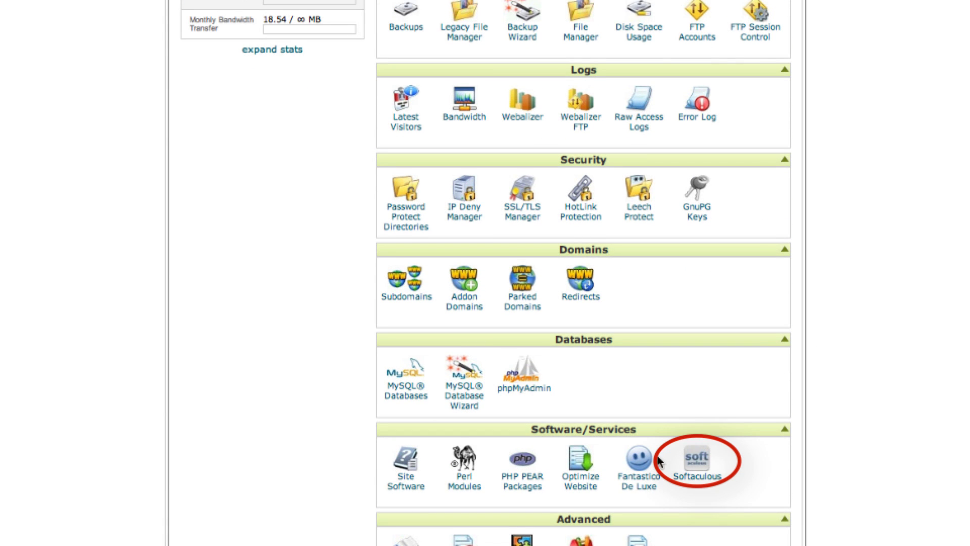
pyautogui.click(698, 460)
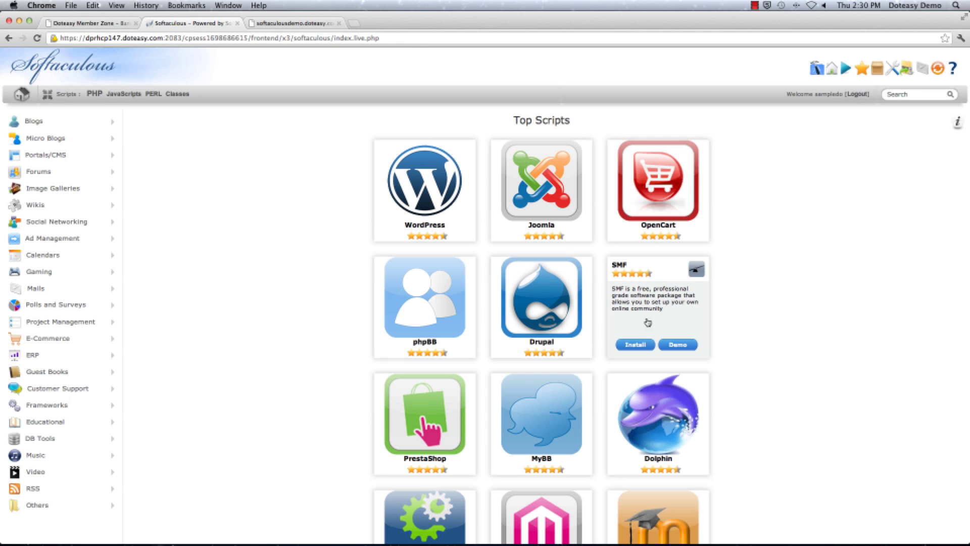
pyautogui.moveTo(434, 186)
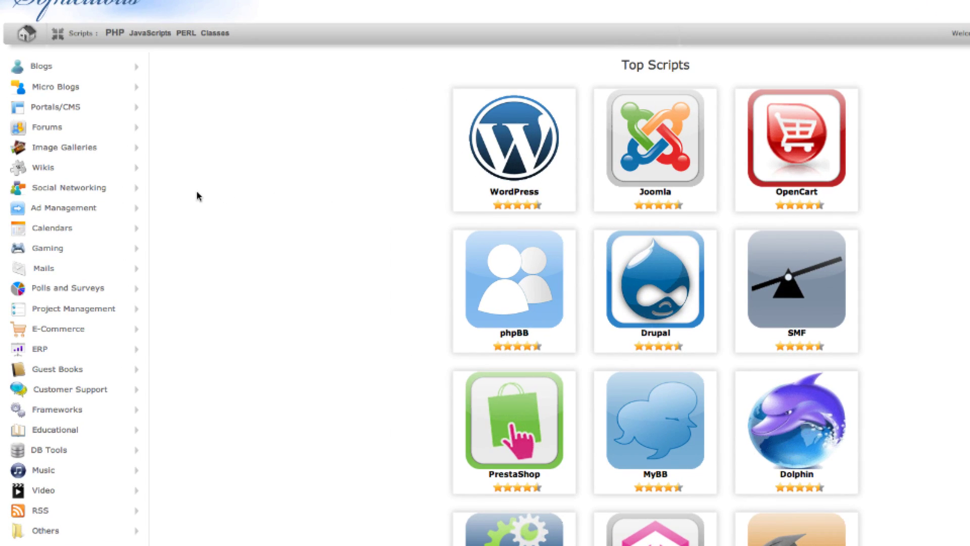
pyautogui.scroll(-1, 196, 194)
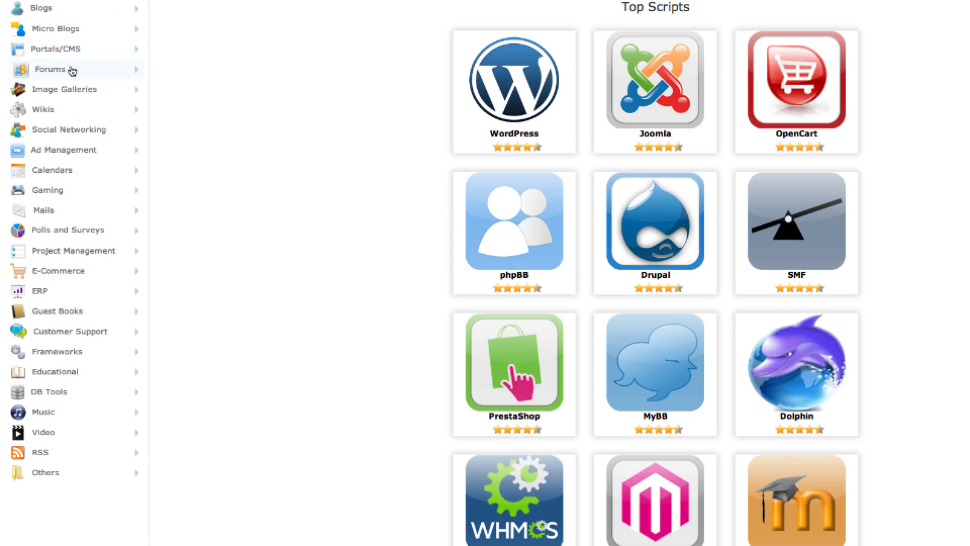
# Open Zen Cart from the E-Commerce scripts and bring up its install form, checking the zencart directory.
pyautogui.click(75, 274)
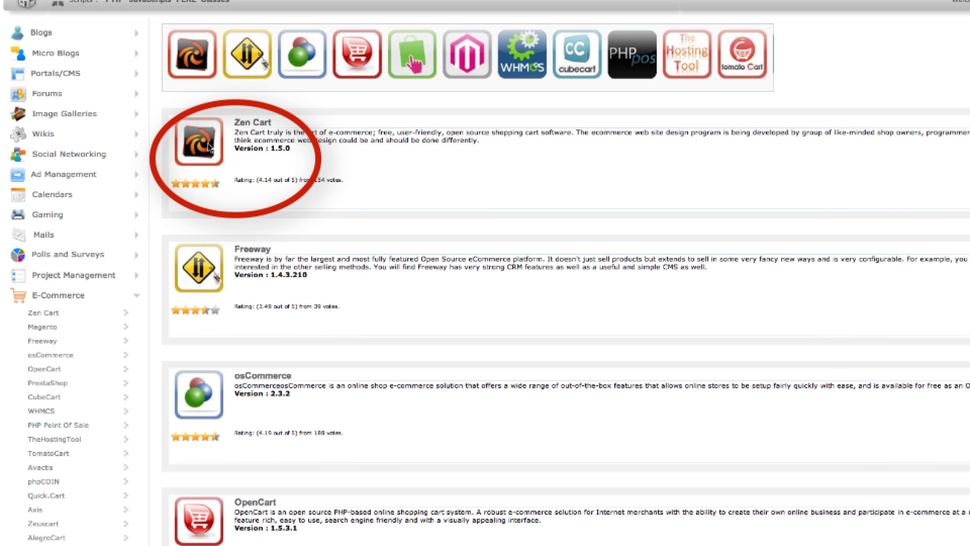
pyautogui.click(254, 131)
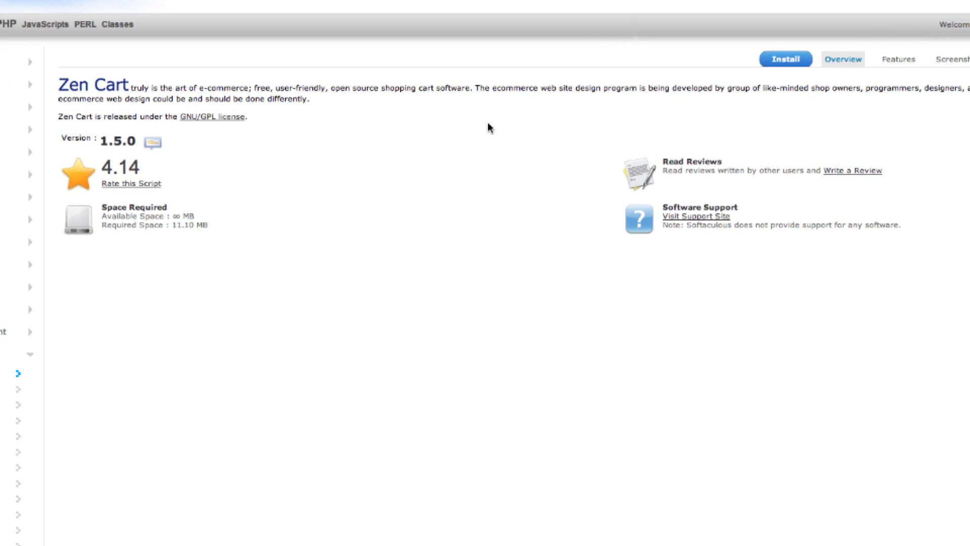
pyautogui.click(772, 59)
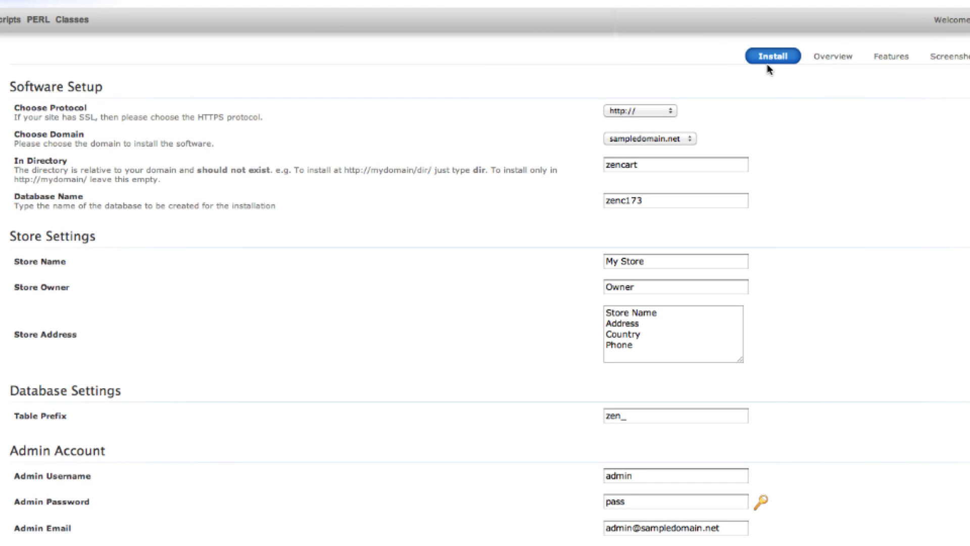
pyautogui.scroll(-2, 803, 81)
pyautogui.scroll(-1, 804, 81)
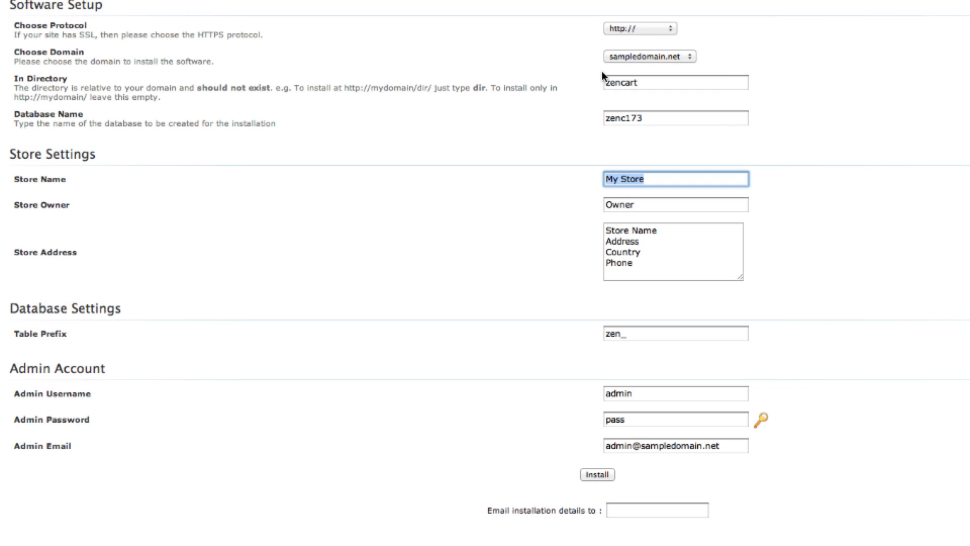
pyautogui.click(645, 83)
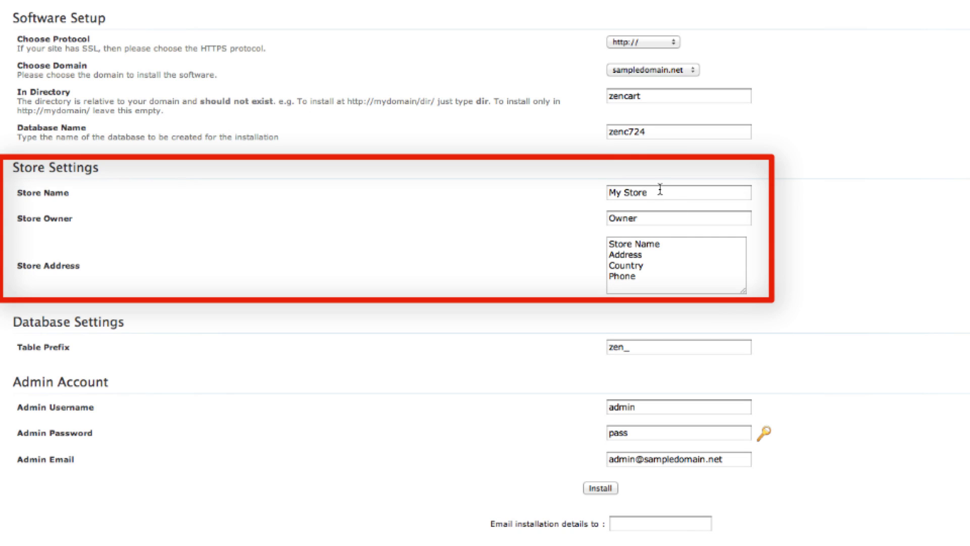
# Enter store name Doteasy Shop, owner Doteasy and a street address, then install Zen Cart.
pyautogui.tripleClick(619, 191)
pyautogui.press('BackSpace')
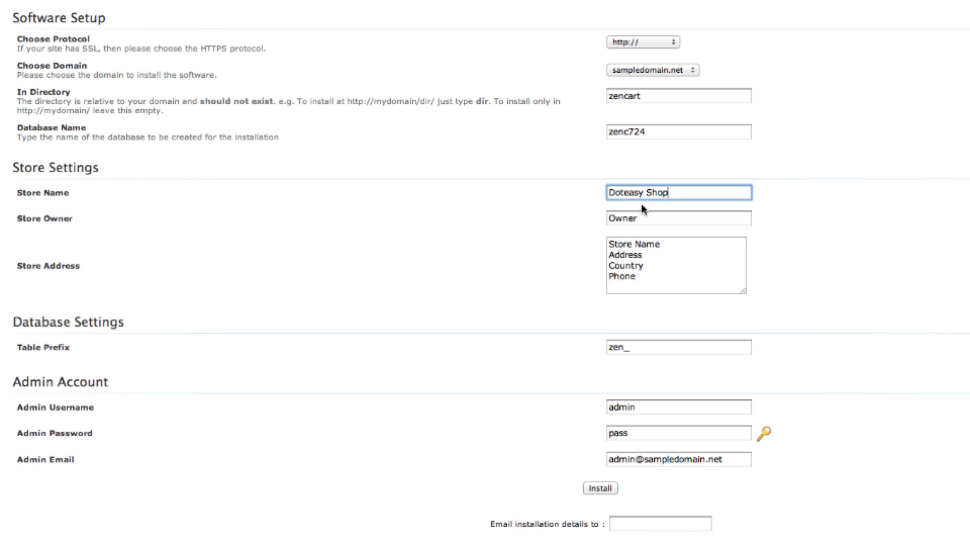
pyautogui.tripleClick(662, 214)
pyautogui.write('Doteasy')
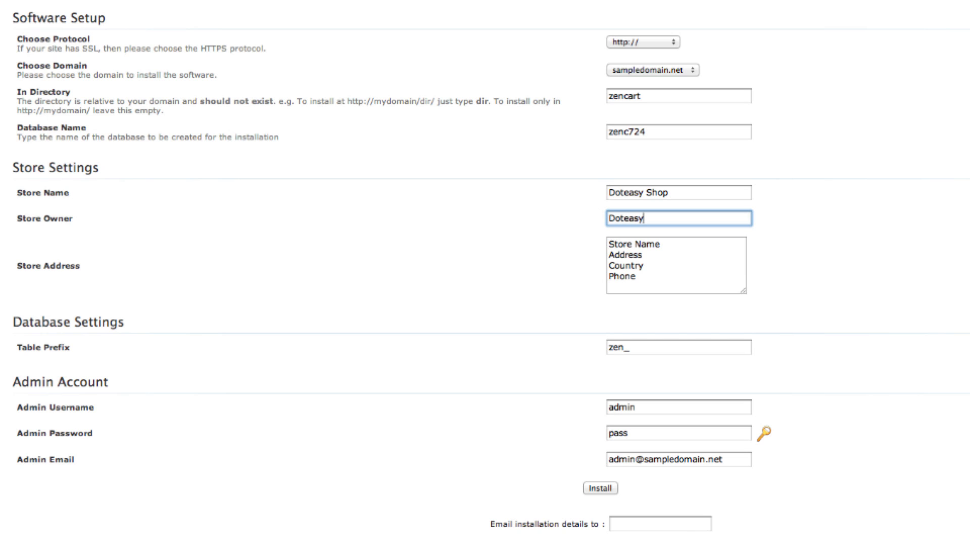
pyautogui.press('Tab')
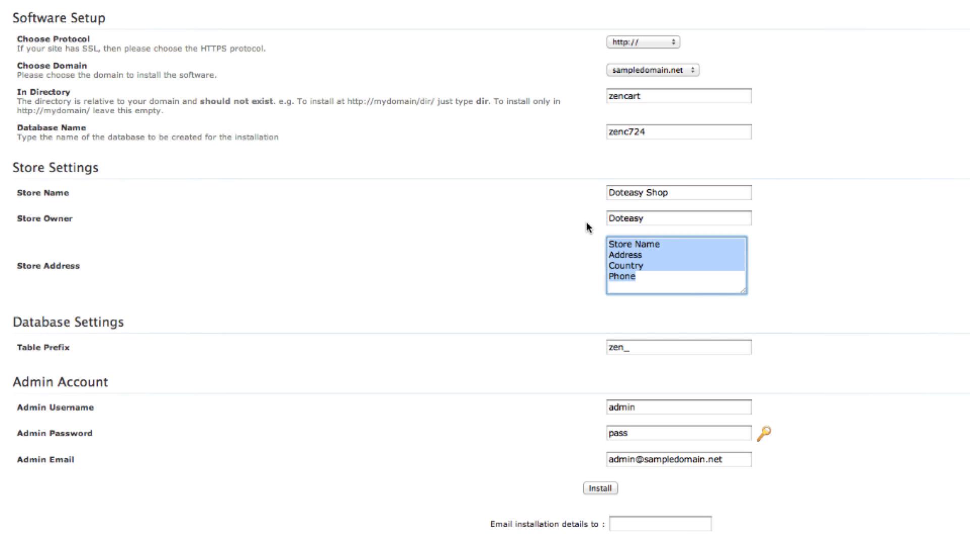
pyautogui.write('3602 Gilm')
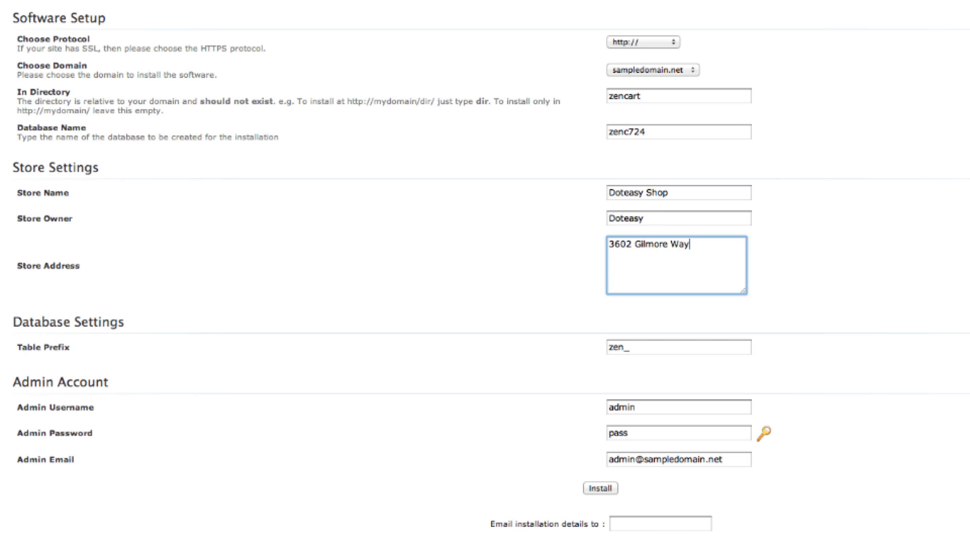
pyautogui.scroll(-3, 590, 223)
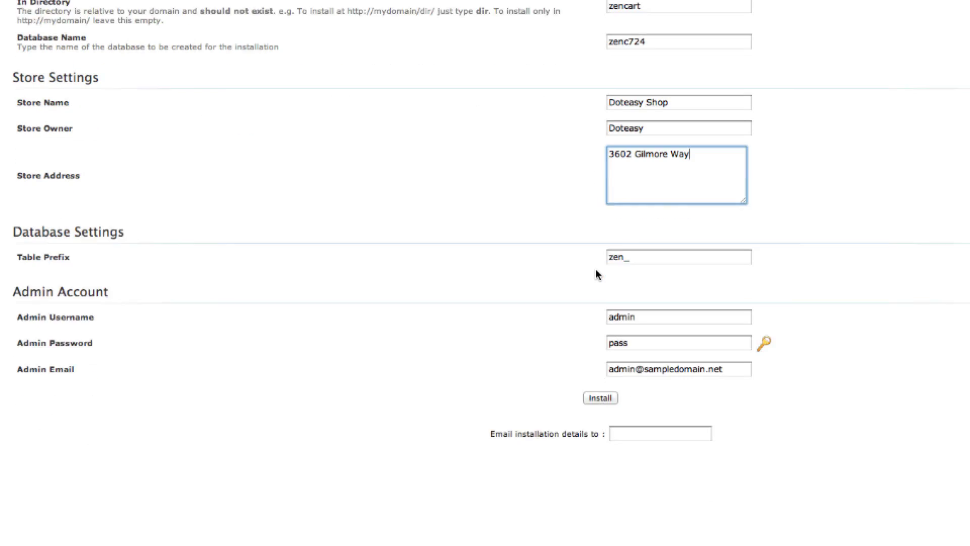
pyautogui.scroll(-2, 596, 273)
pyautogui.click(599, 356)
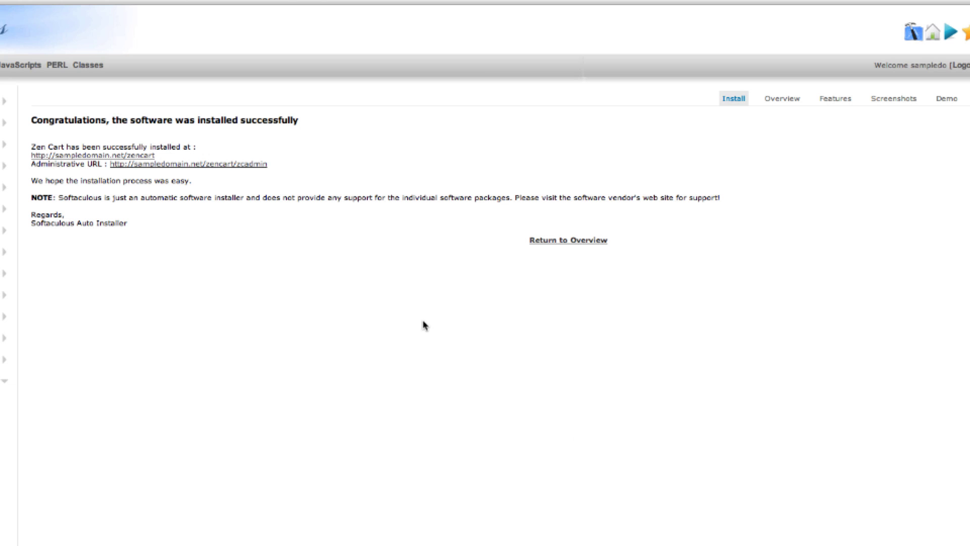
pyautogui.click(132, 157)
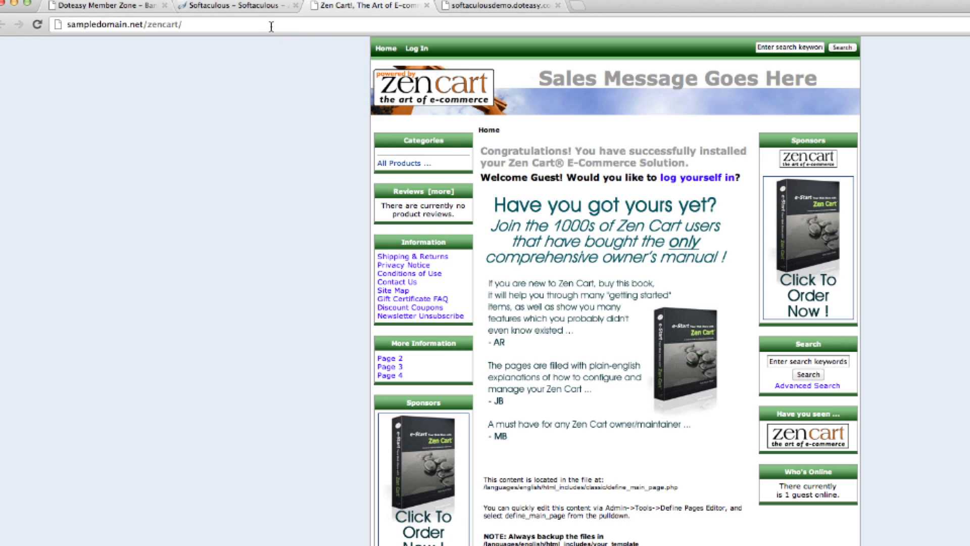
# Return to Softaculous and open WordPress's Import form under Blogs.
pyautogui.click(250, 7)
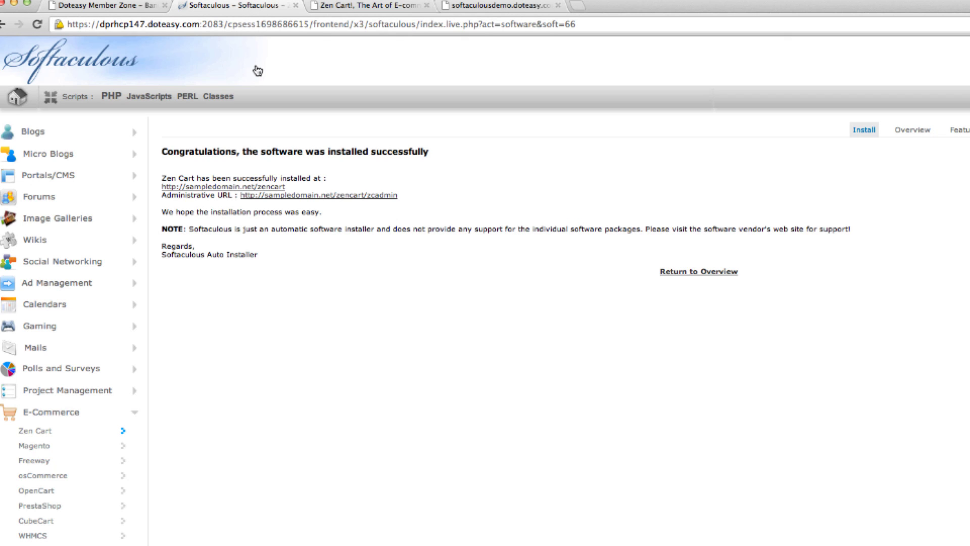
pyautogui.click(56, 137)
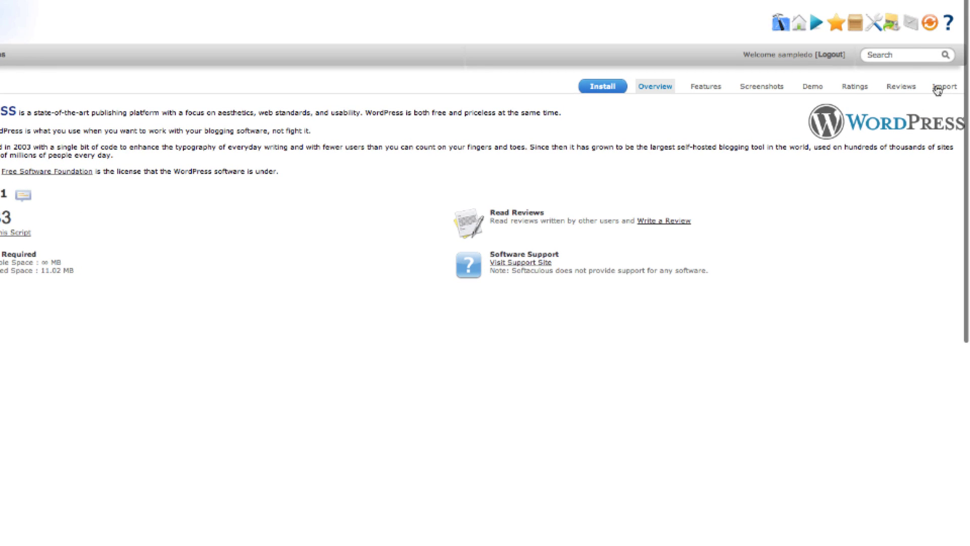
pyautogui.click(938, 90)
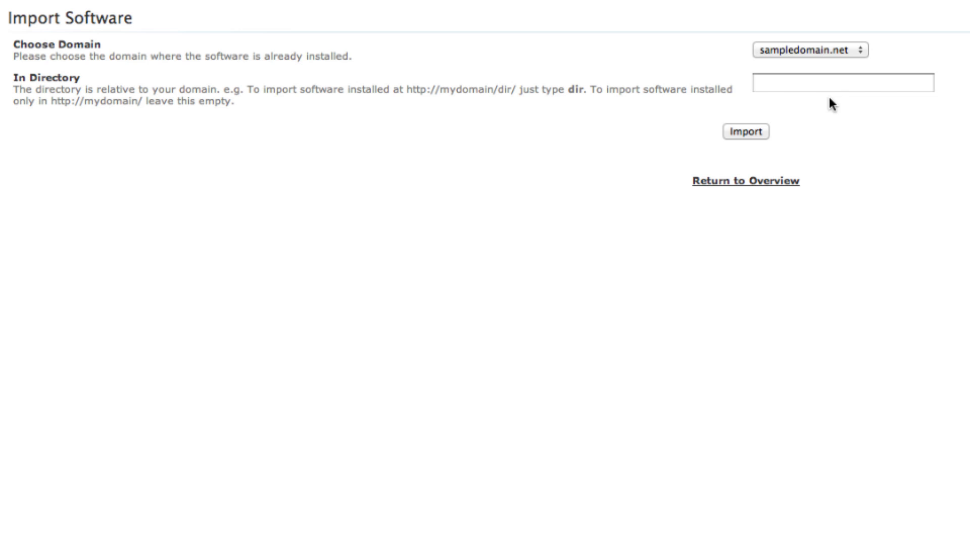
# Import WordPress from sampledomain.net with the directory left empty.
pyautogui.click(739, 134)
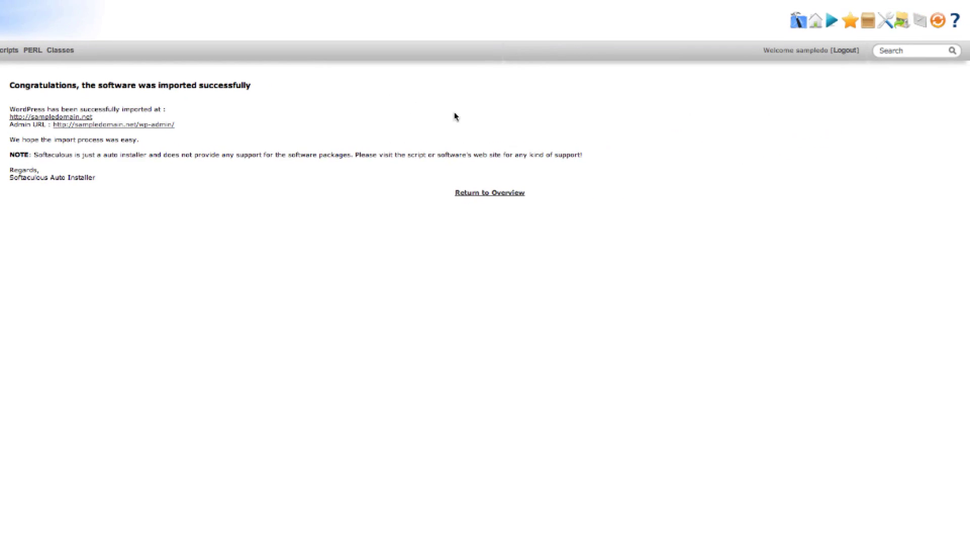
# Show All Installations, listing Zen Cart 1.5.0 and WordPress 3.4.1.
pyautogui.click(865, 24)
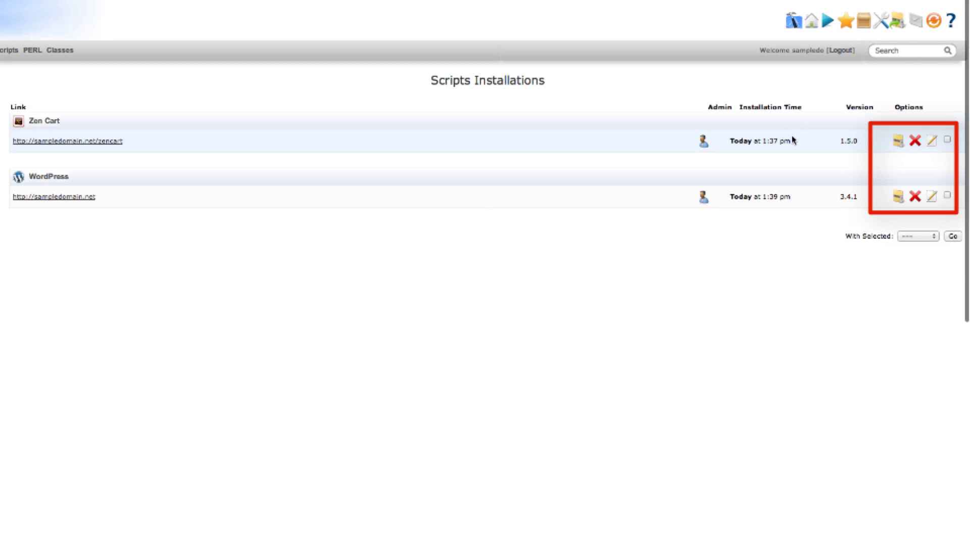